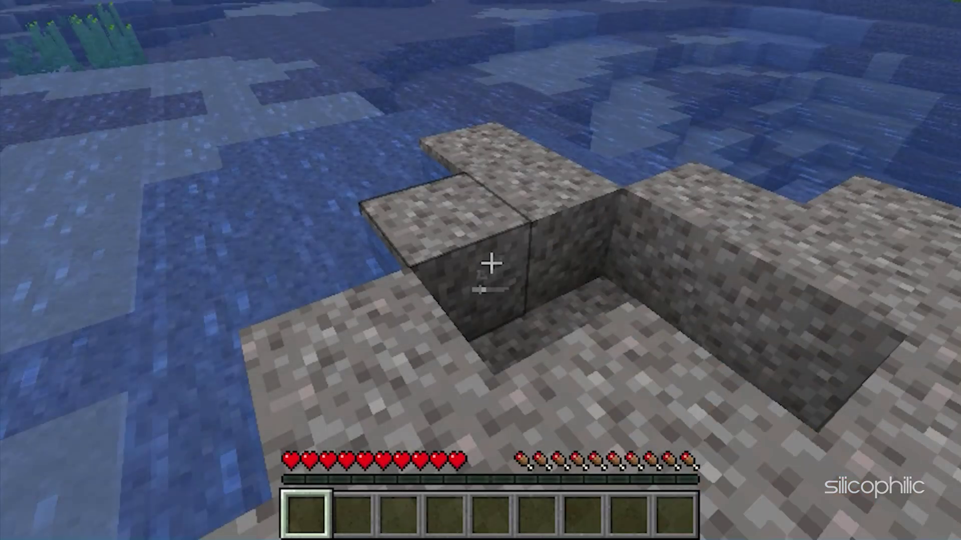
# - Mine the gravel block next to the water, then exit Minecraft to the Windows desktop
pyautogui.moveTo(491, 263); pyautogui.dragTo(490, 262)
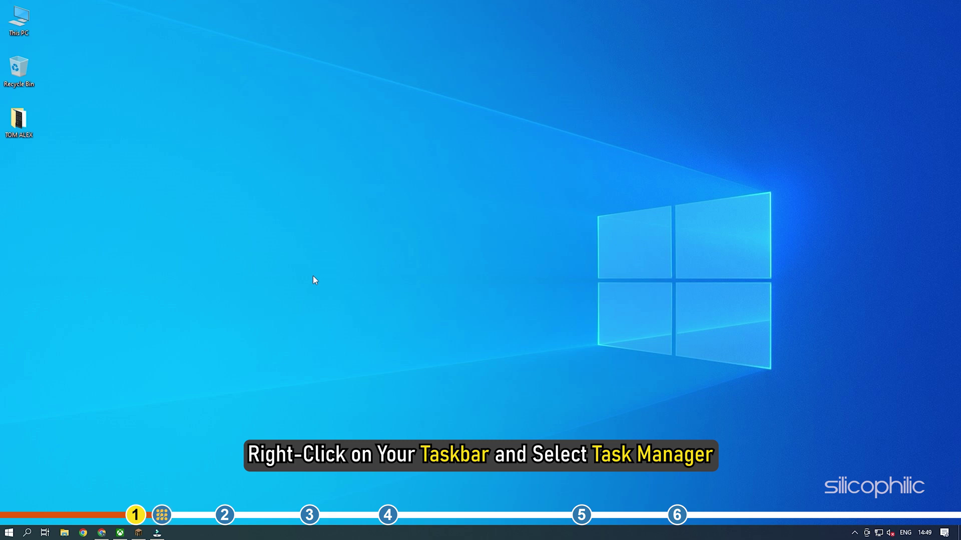
# - Open Task Manager from the taskbar and end the Minecraft Launcher task
pyautogui.rightClick(441, 532)
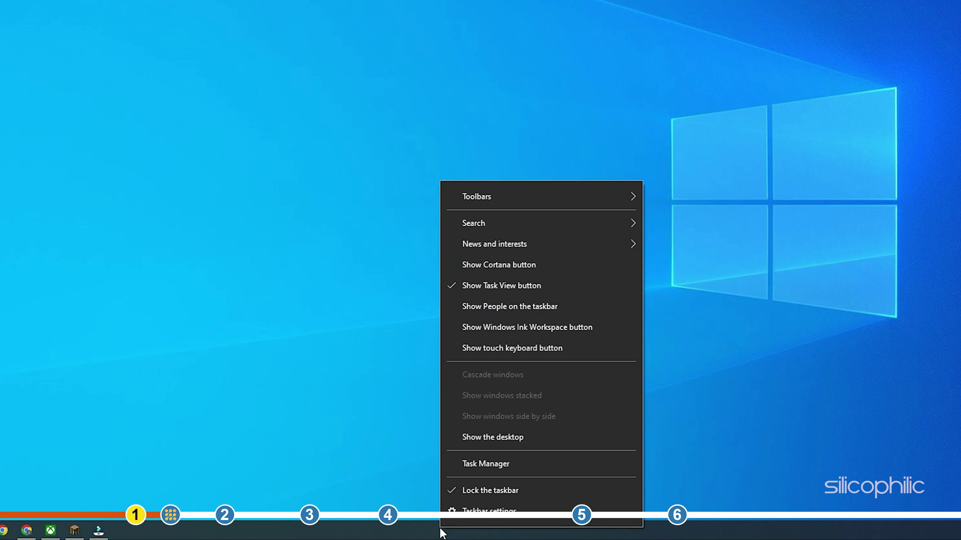
pyautogui.click(531, 466)
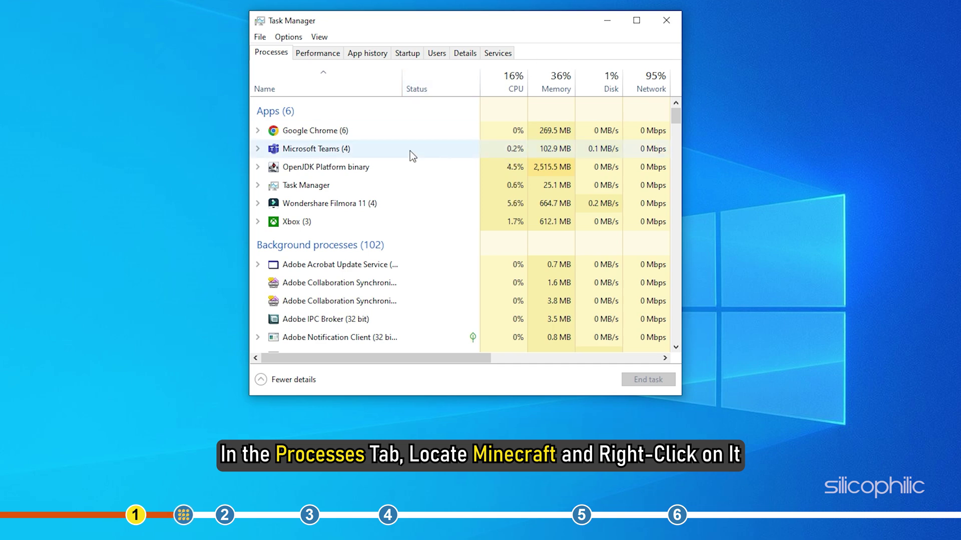
pyautogui.scroll(-3, 413, 153)
pyautogui.scroll(-4, 412, 153)
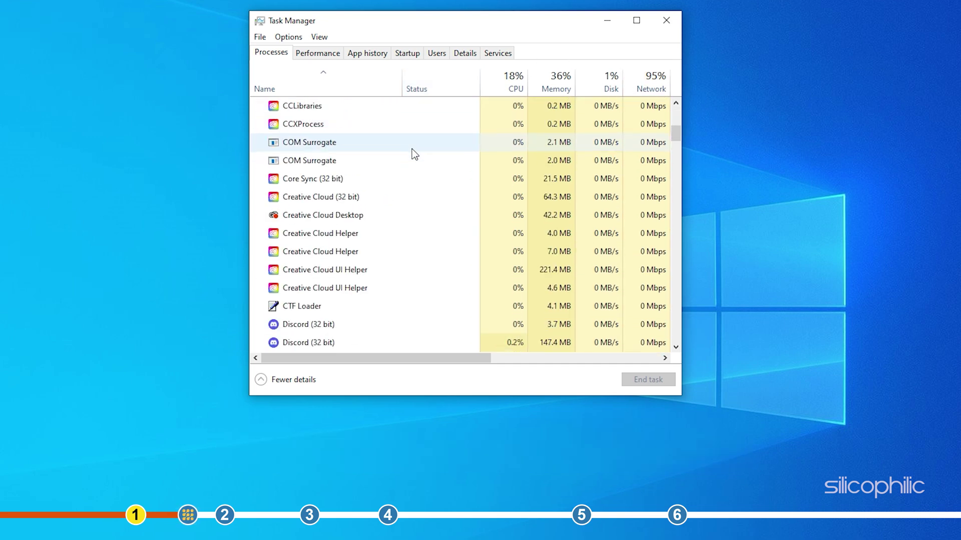
pyautogui.scroll(-3, 412, 153)
pyautogui.scroll(-5, 413, 153)
pyautogui.scroll(-2, 412, 154)
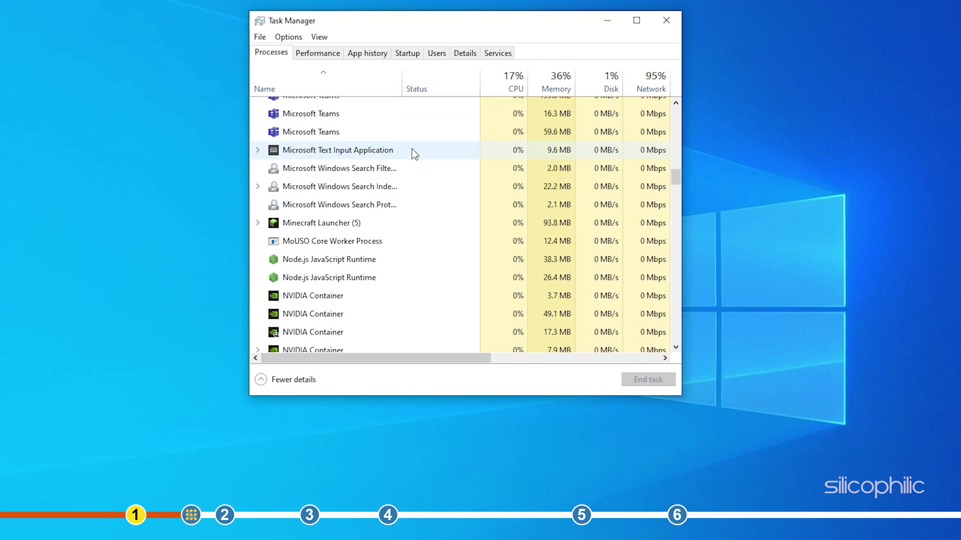
pyautogui.click(393, 224)
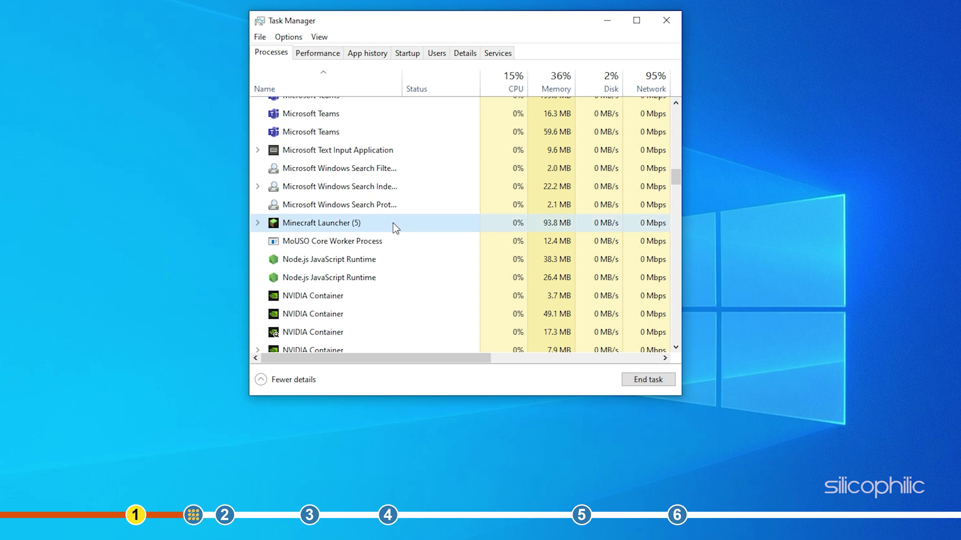
pyautogui.rightClick(368, 223)
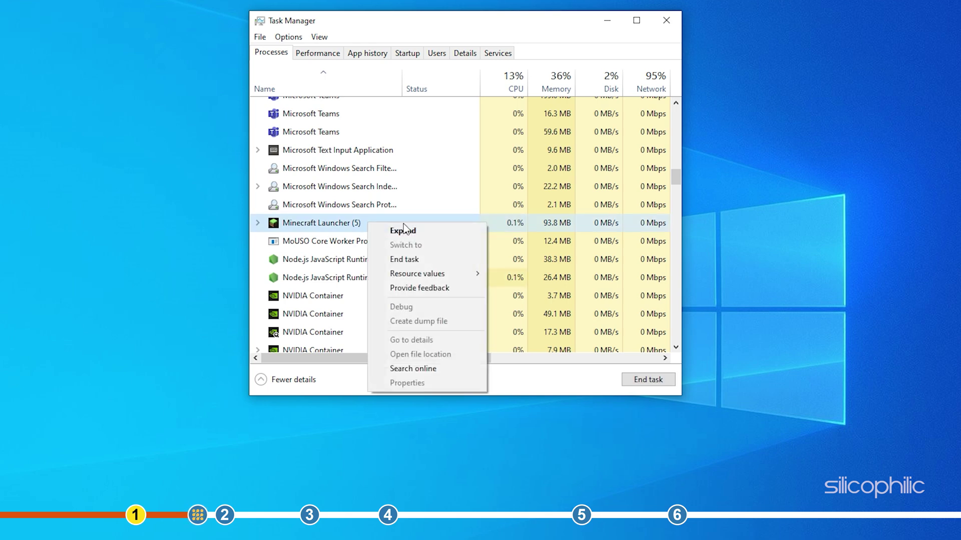
pyautogui.click(429, 264)
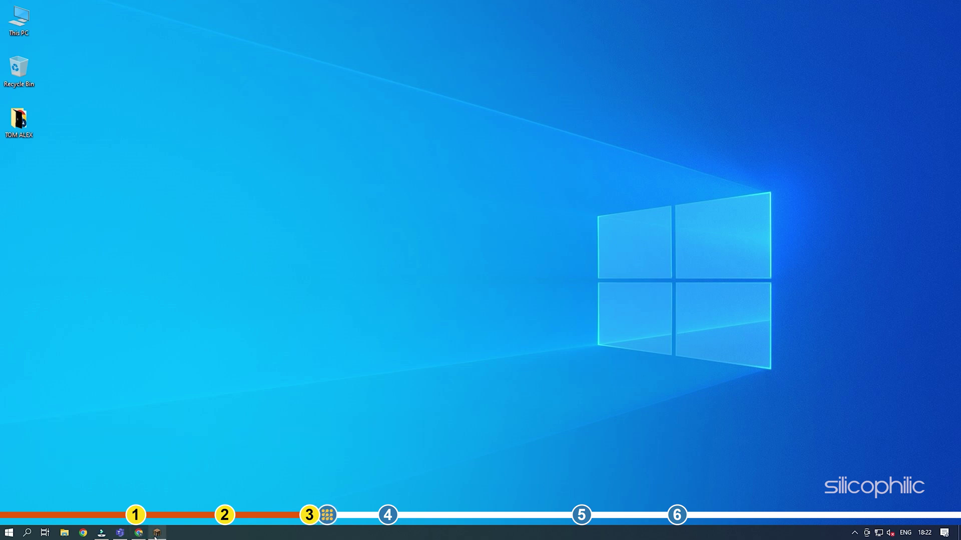
# - Launch Minecraft and join mc.hypixel.net through Multiplayer's Direct Connection
pyautogui.click(156, 533)
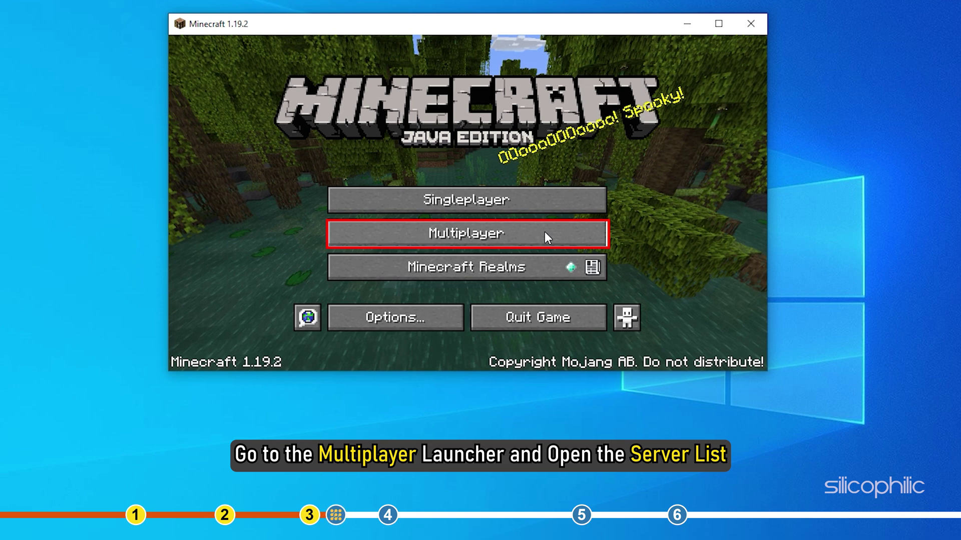
pyautogui.click(545, 232)
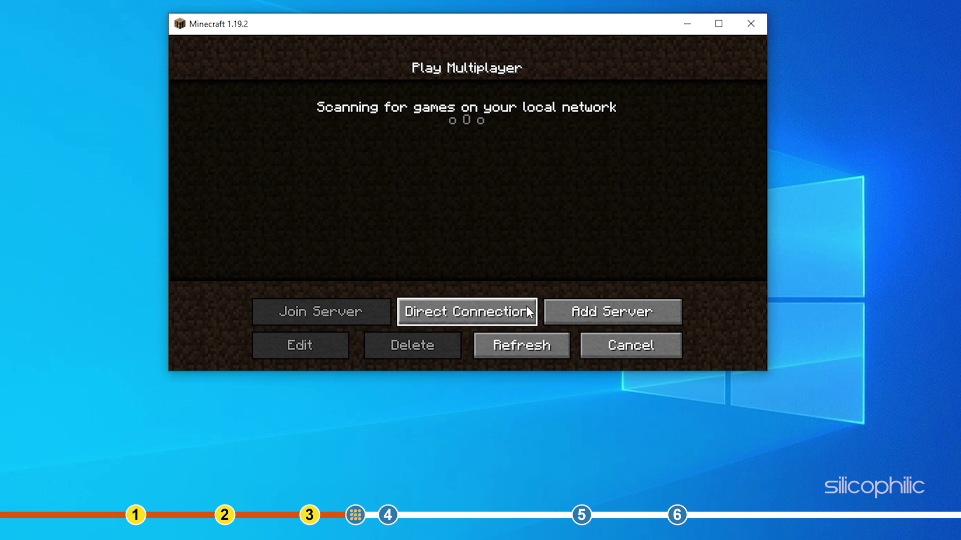
pyautogui.click(526, 305)
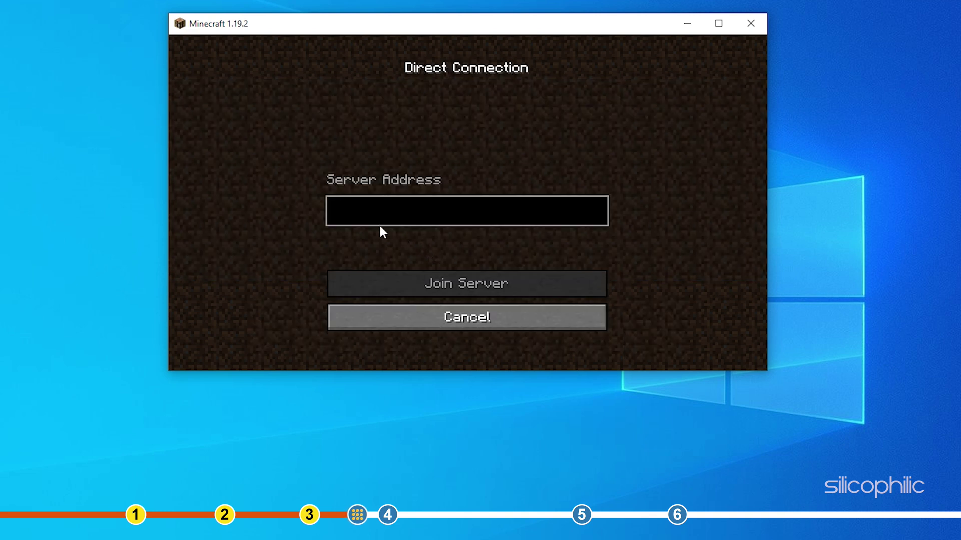
pyautogui.click(380, 212)
pyautogui.write('mc.hypixel.net')
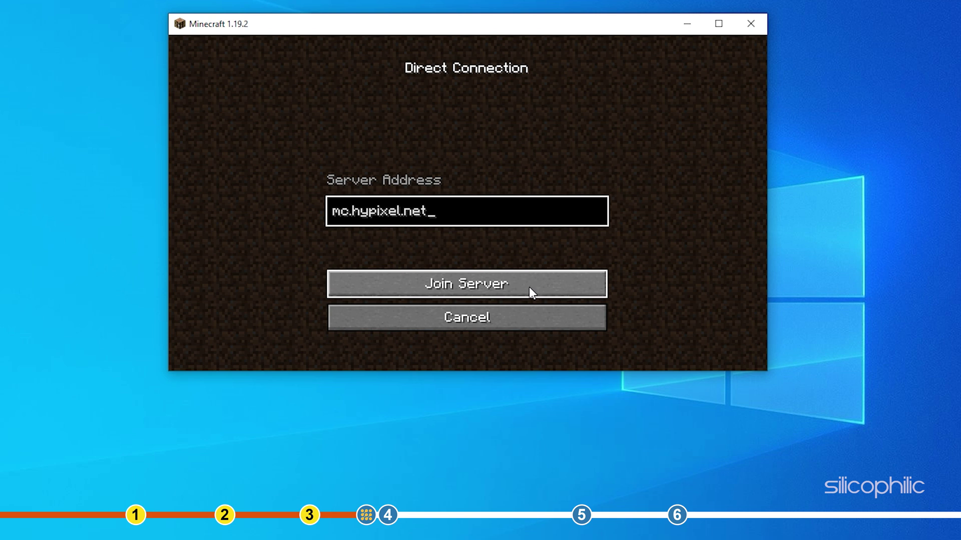
pyautogui.click(530, 288)
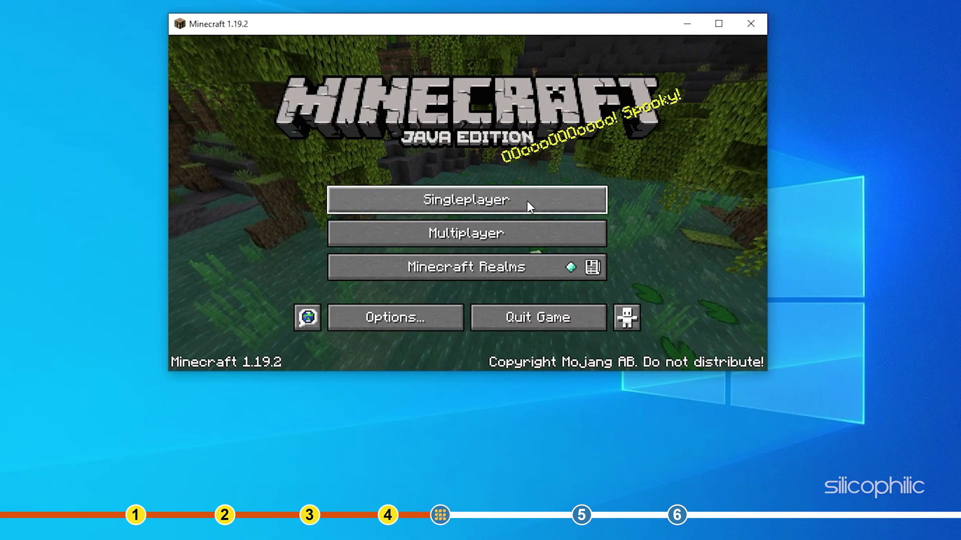
# - Load the singleplayer world Own
pyautogui.click(517, 201)
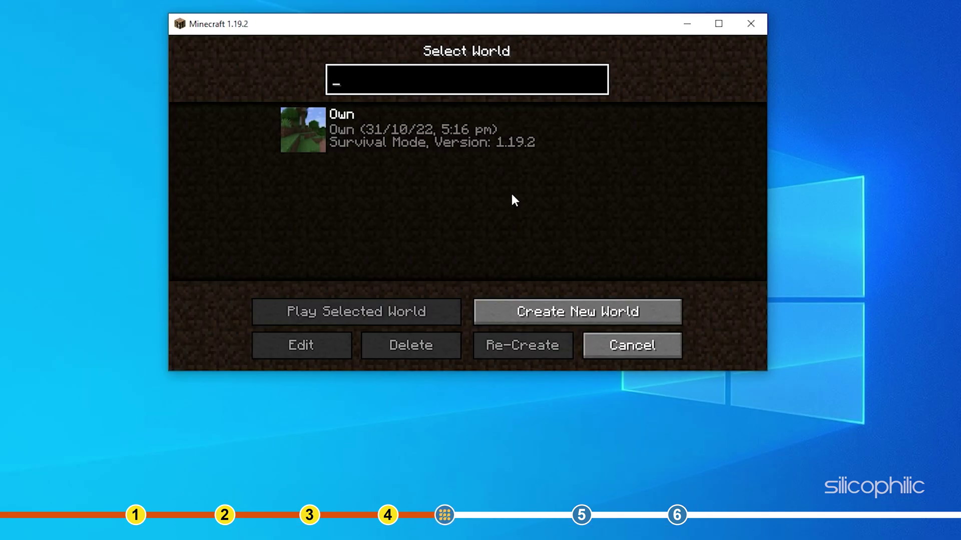
pyautogui.click(403, 130)
pyautogui.doubleClick(304, 135)
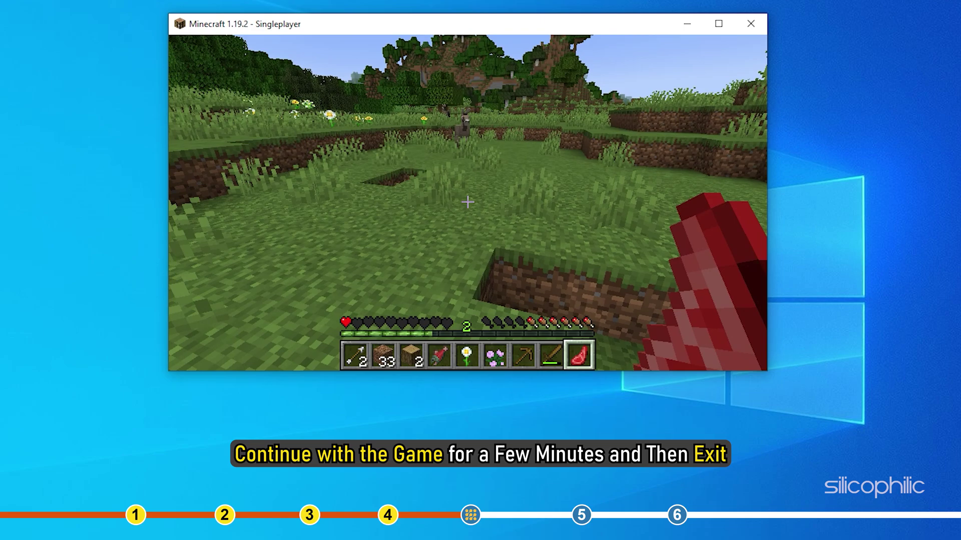
# - Walk around hitting the donkey twice, then Save and Quit to Title
pyautogui.press('w')
pyautogui.press('w')
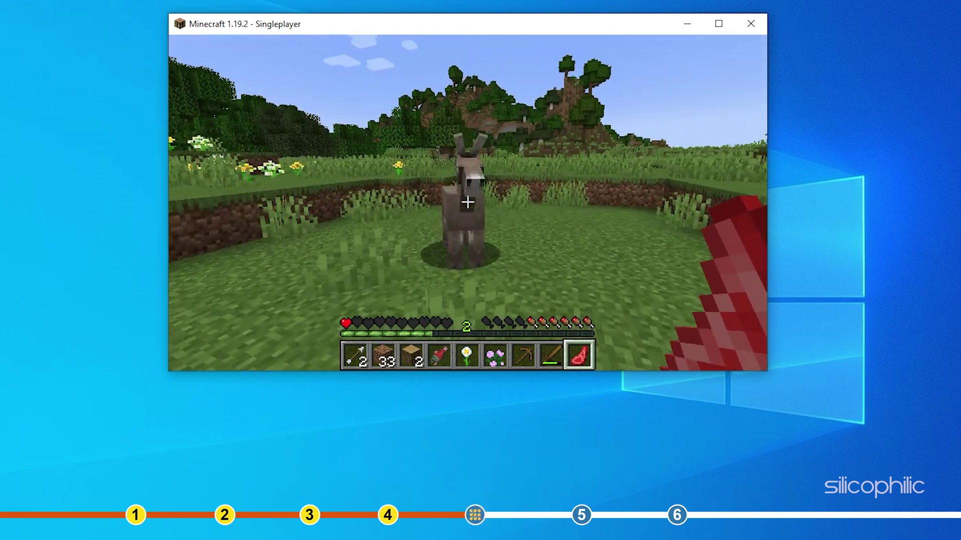
pyautogui.click(466, 201)
pyautogui.click(467, 202)
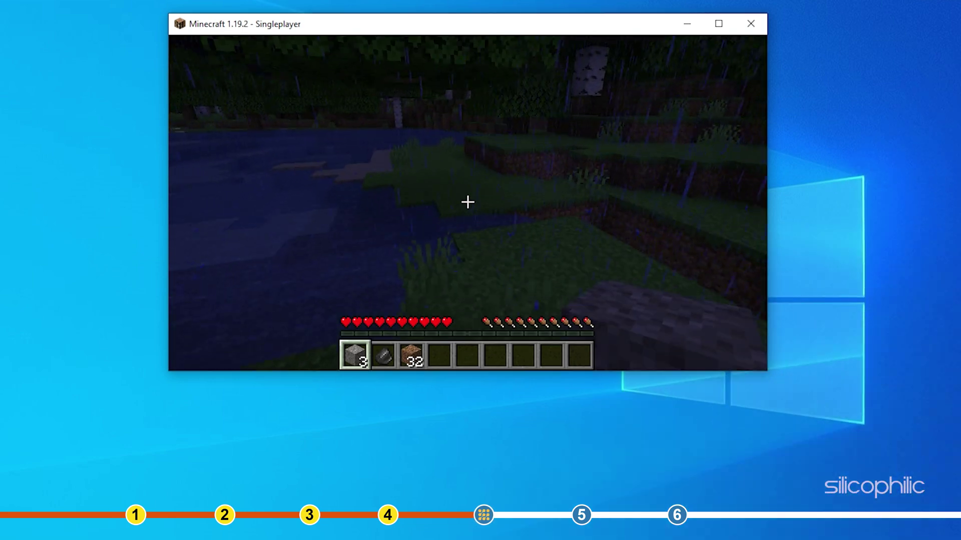
pyautogui.press('w')
pyautogui.press('Escape')
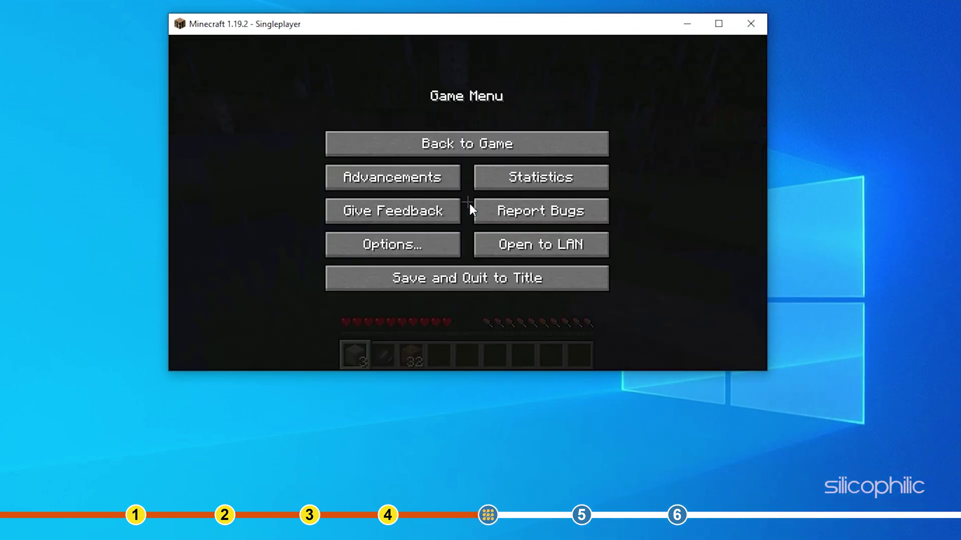
pyautogui.click(465, 278)
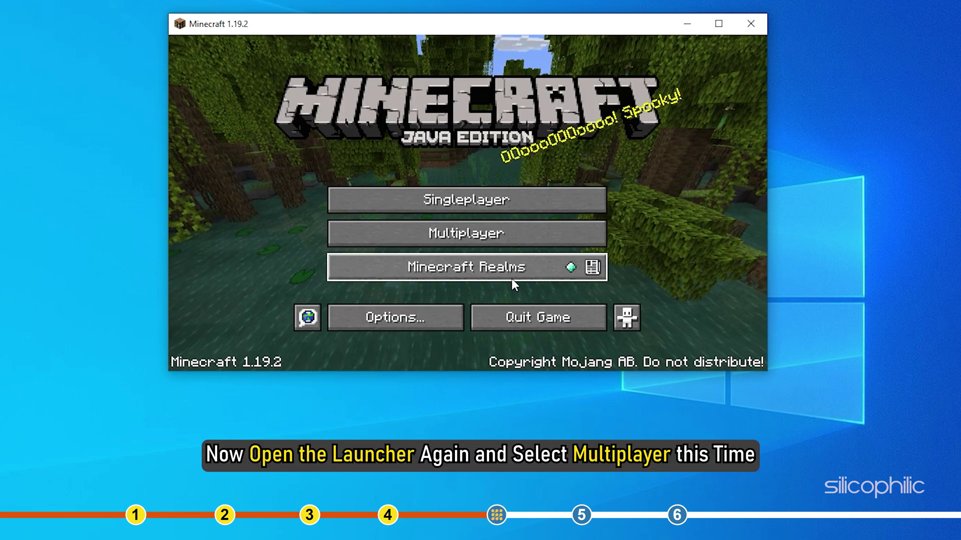
# - Add a Multiplayer server entry with address mc.hypixel.net and save it with Done
pyautogui.click(546, 232)
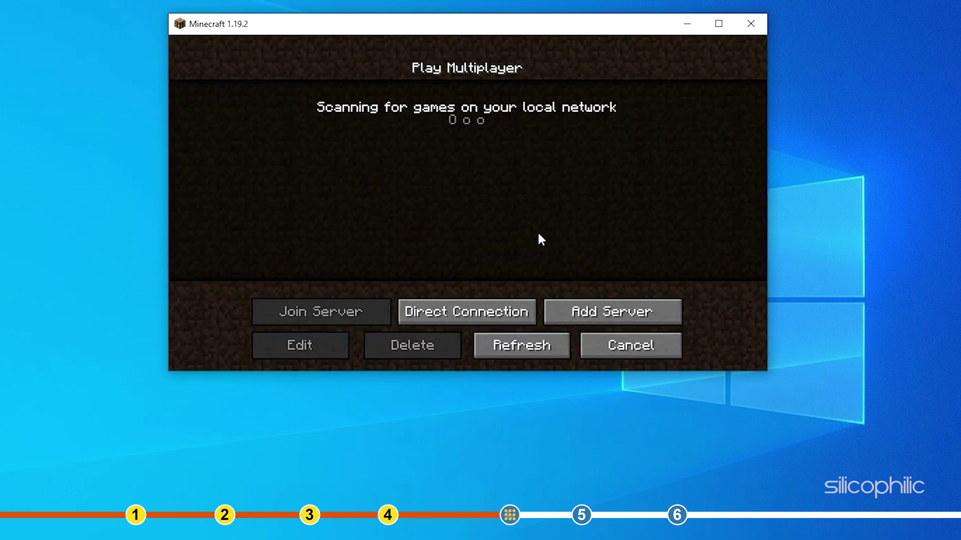
pyautogui.click(665, 315)
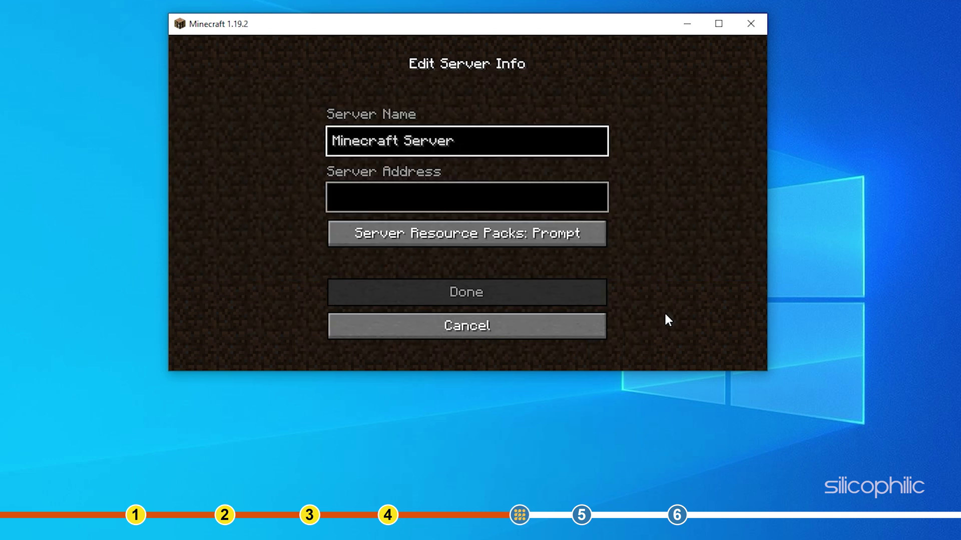
pyautogui.click(364, 203)
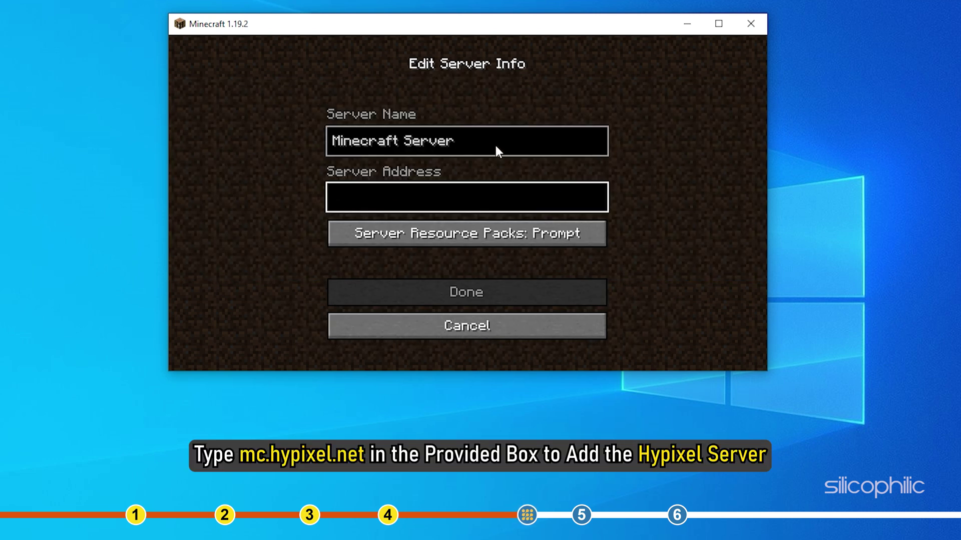
pyautogui.write('mc.hypixel.net')
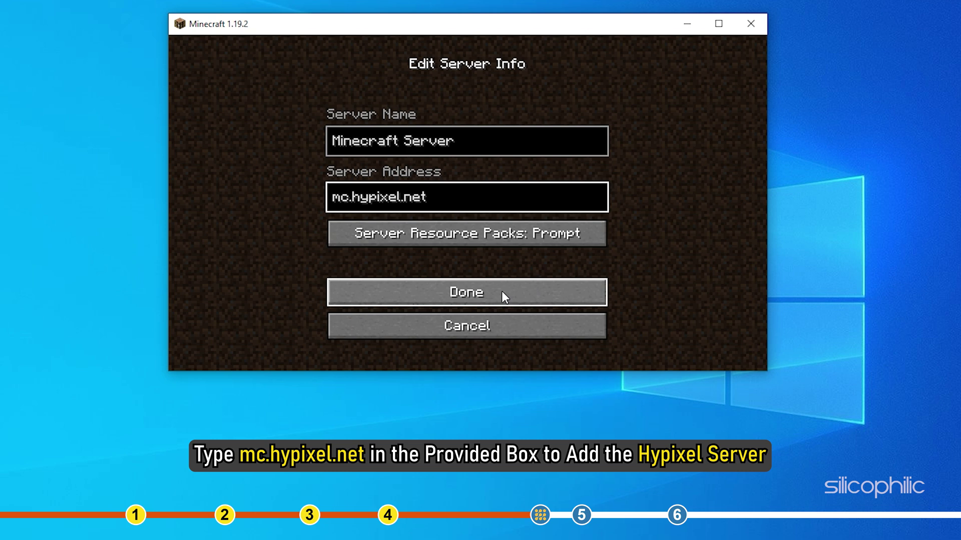
pyautogui.click(473, 292)
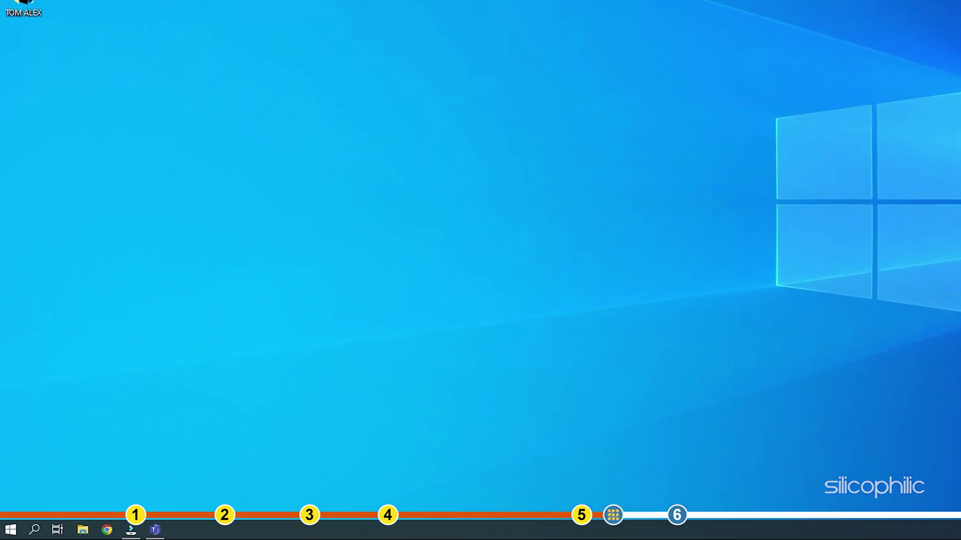
# - Open Control Panel from Windows search and go to Windows Defender Firewall
pyautogui.press('super')
pyautogui.write('co')
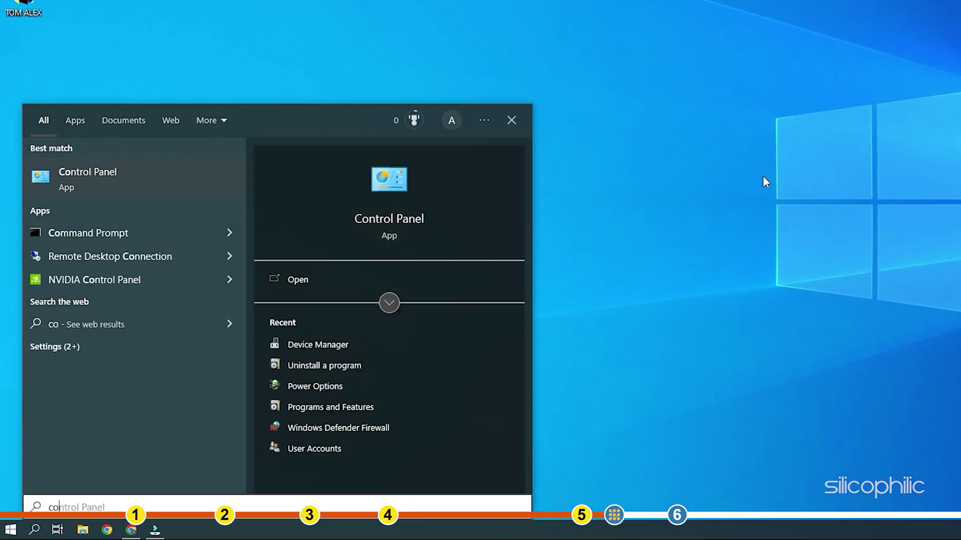
pyautogui.write('ntrol Panel')
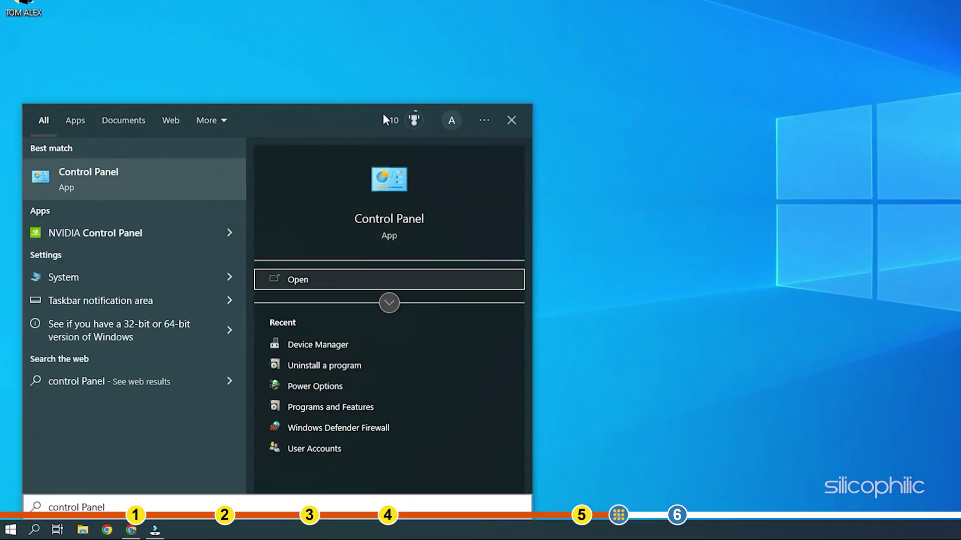
pyautogui.click(137, 180)
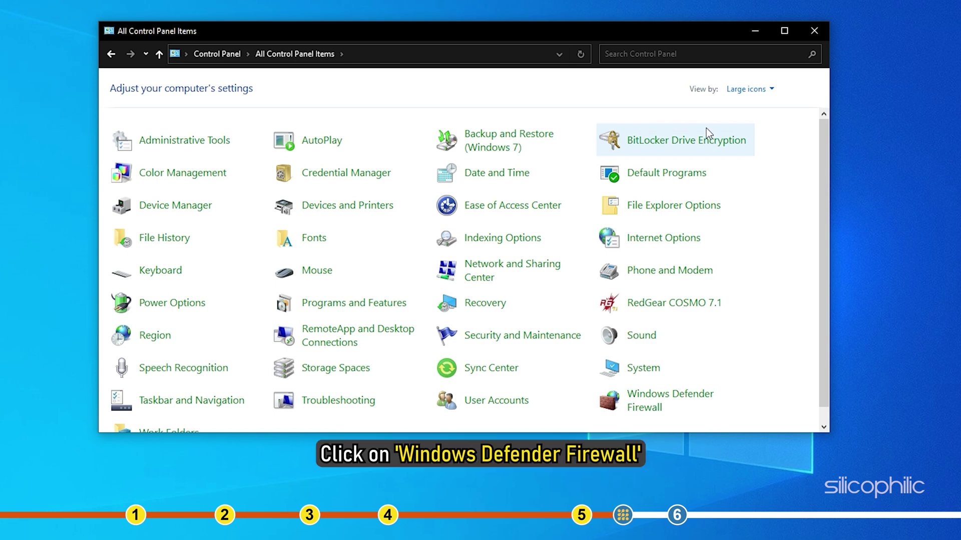
pyautogui.scroll(-1, 796, 227)
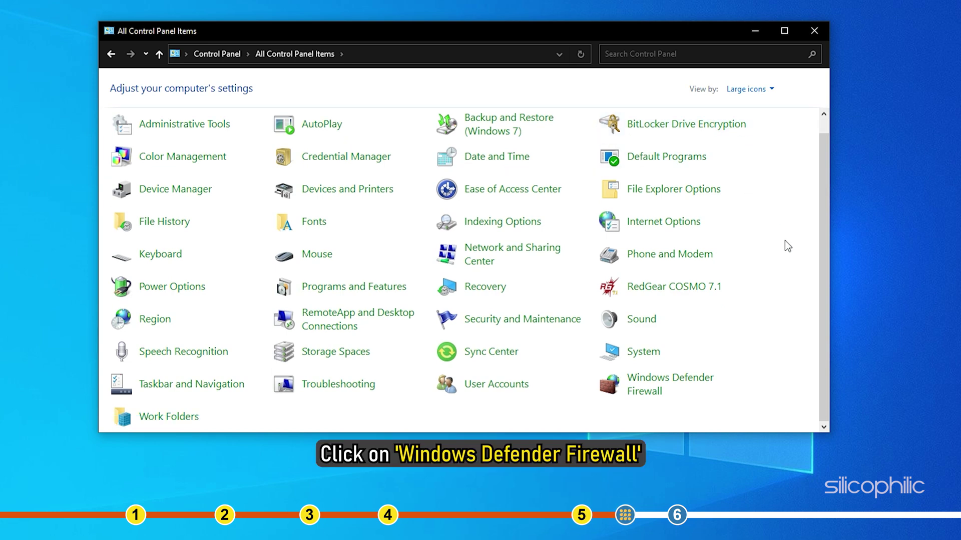
pyautogui.click(674, 385)
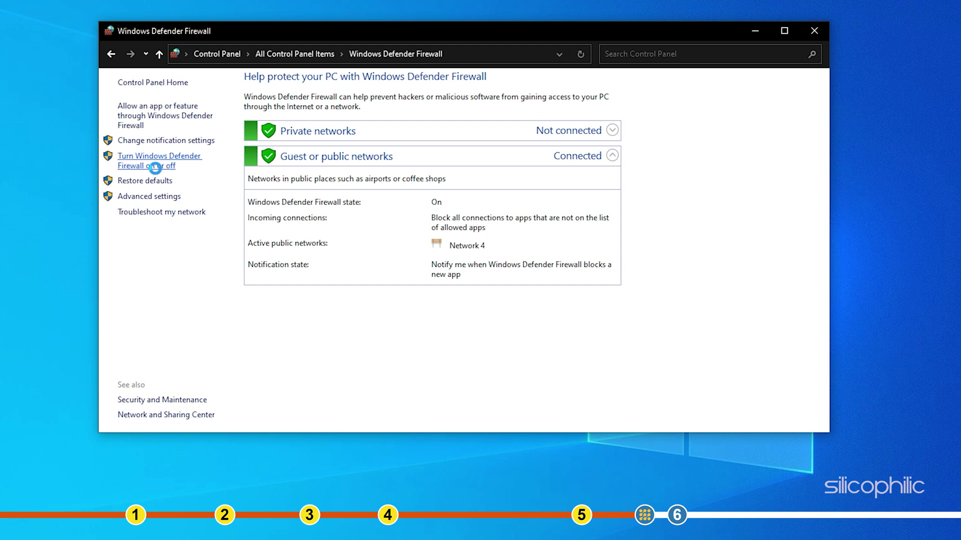
# - Select 'Turn off' for both private and public network firewall settings and confirm with OK
pyautogui.click(158, 166)
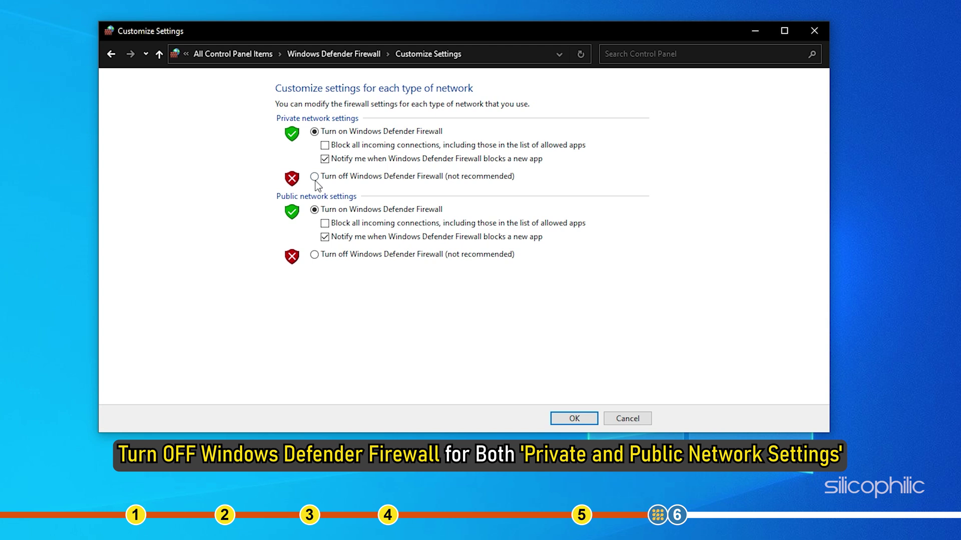
pyautogui.click(314, 176)
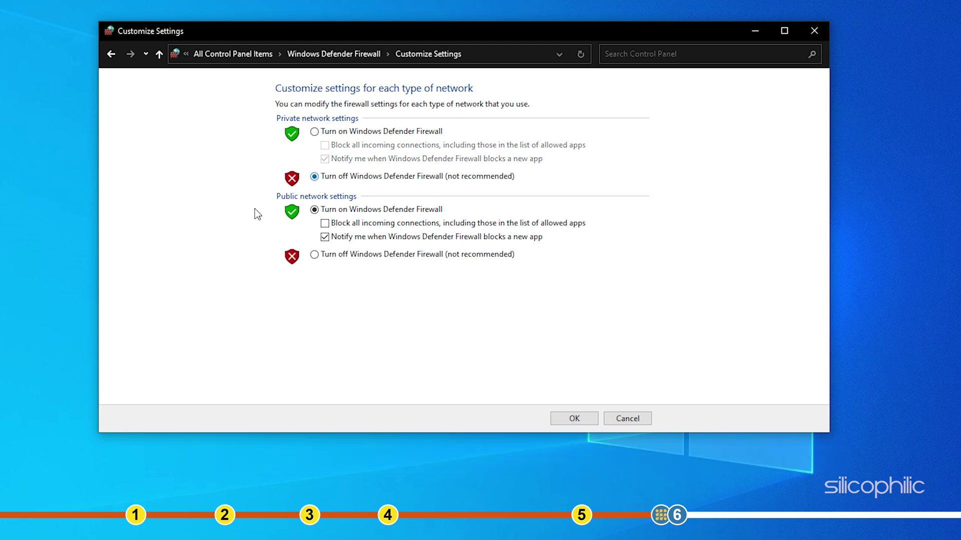
pyautogui.click(314, 254)
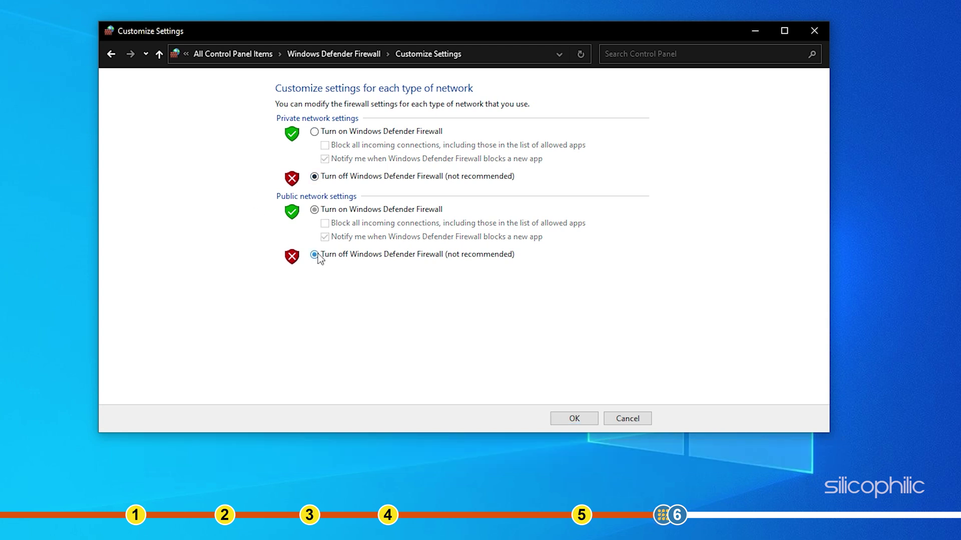
pyautogui.click(576, 419)
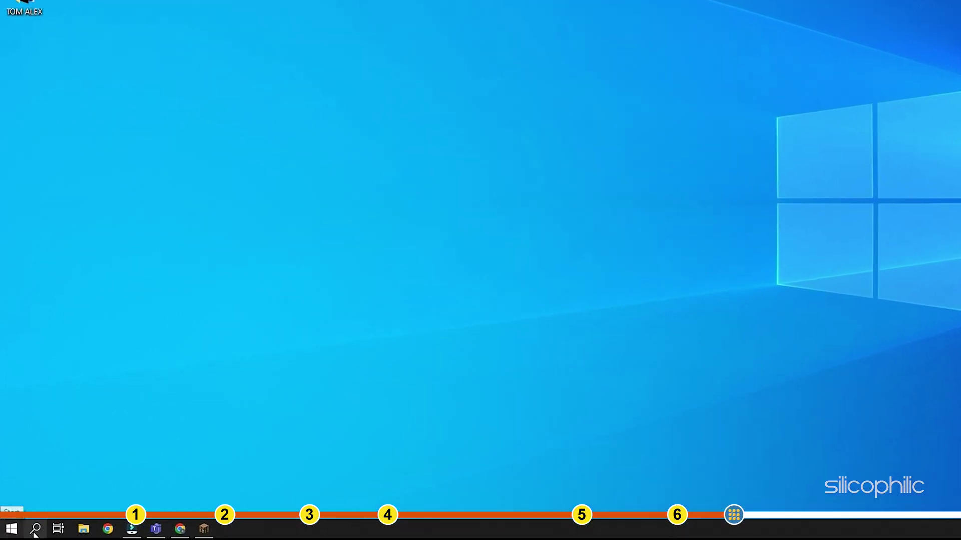
# - Search for notepad and launch it with Run as administrator
pyautogui.click(27, 533)
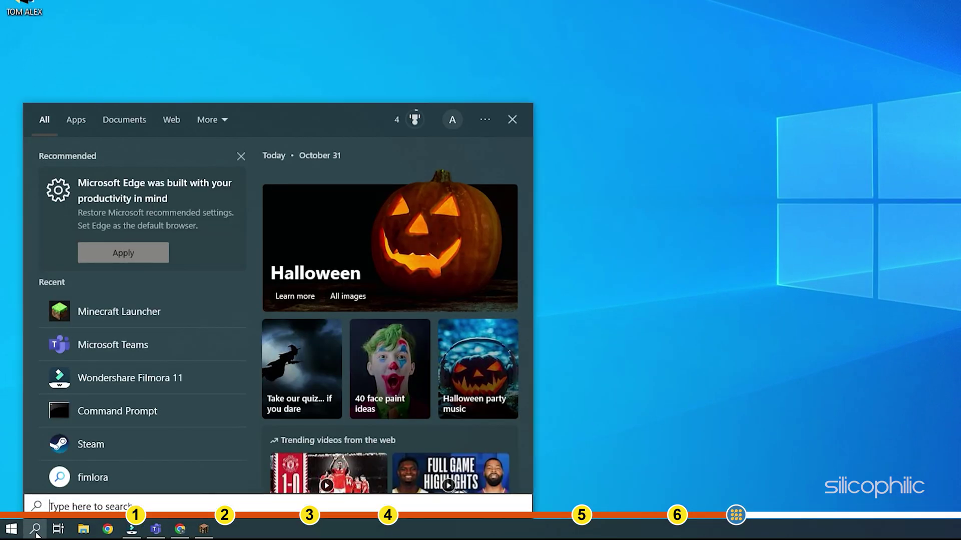
pyautogui.write('note')
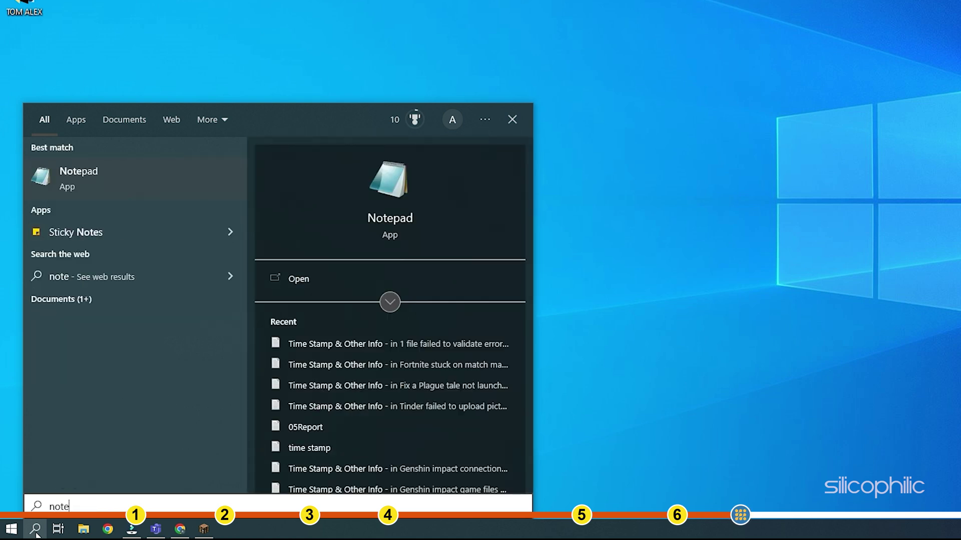
pyautogui.write('pad')
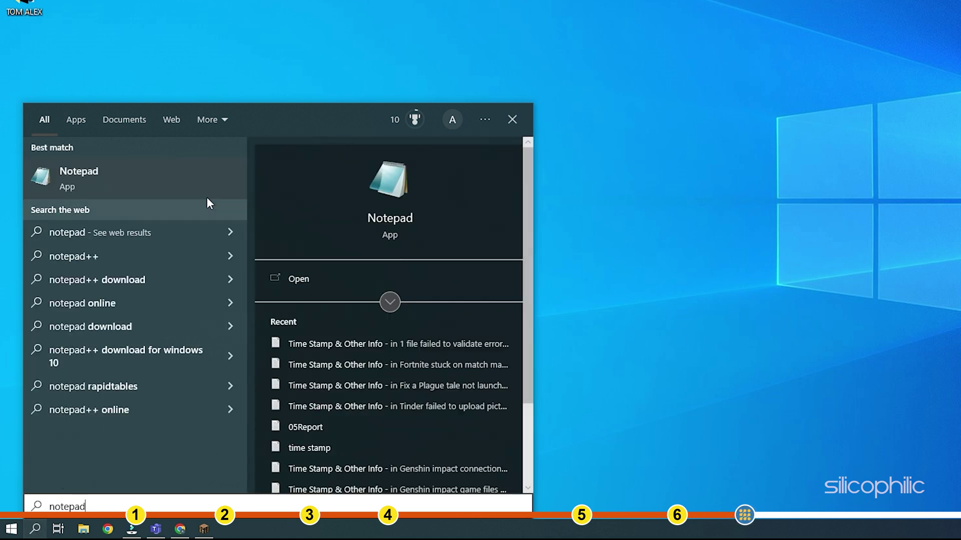
pyautogui.rightClick(125, 174)
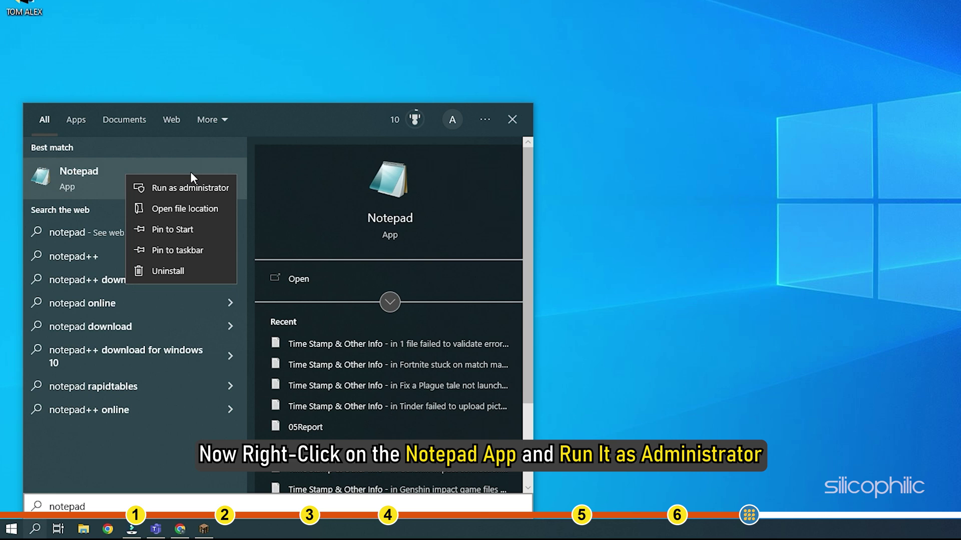
pyautogui.click(227, 192)
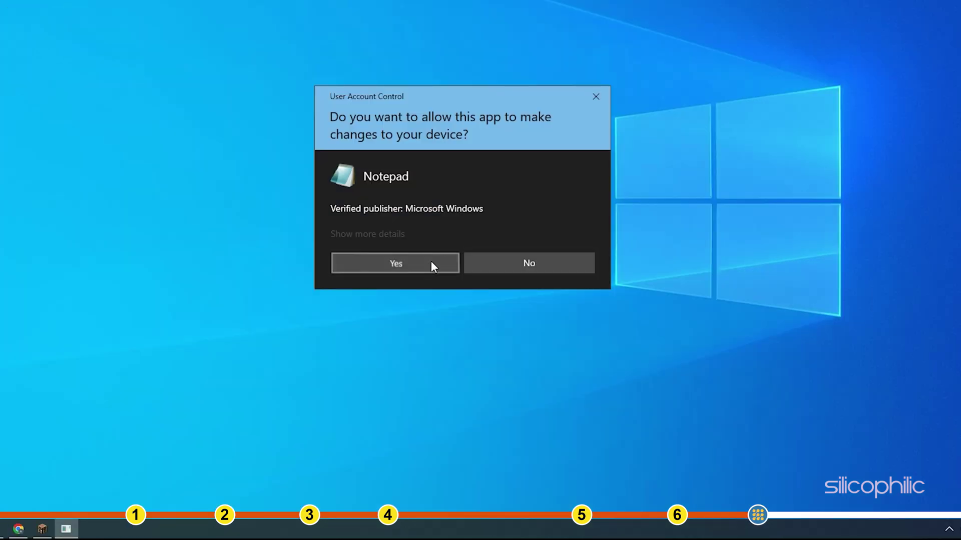
# - Approve the UAC prompt and open C:\Windows\System32\Drivers\etc\hosts in Notepad
pyautogui.click(432, 261)
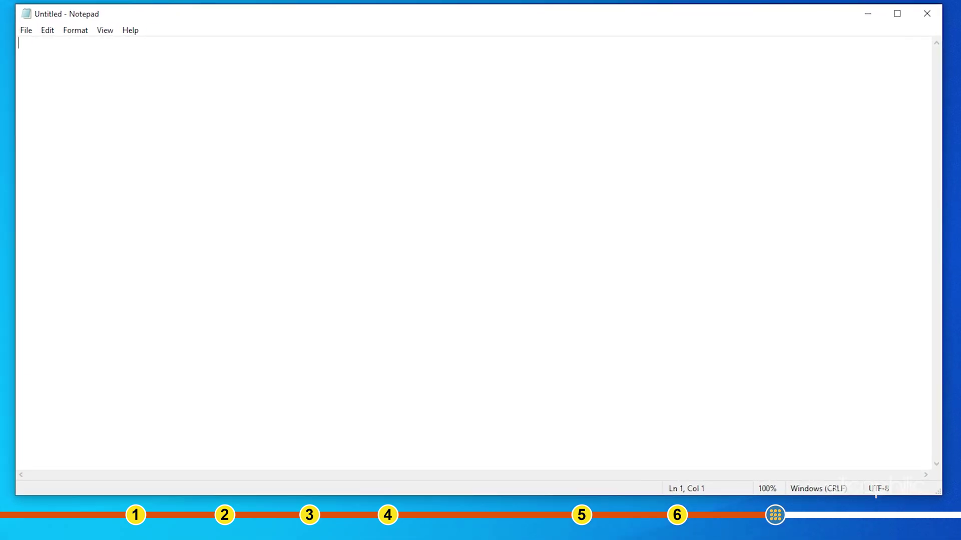
pyautogui.click(27, 30)
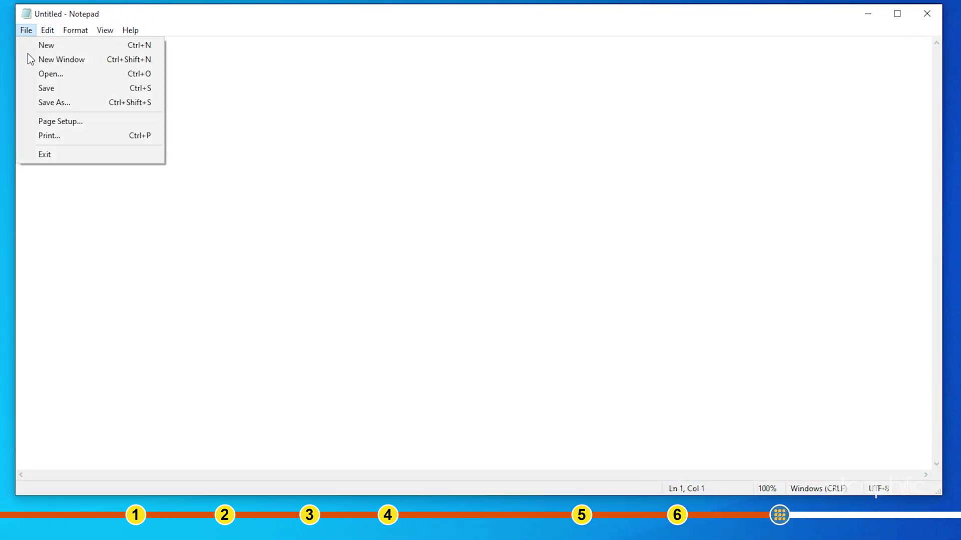
pyautogui.click(80, 75)
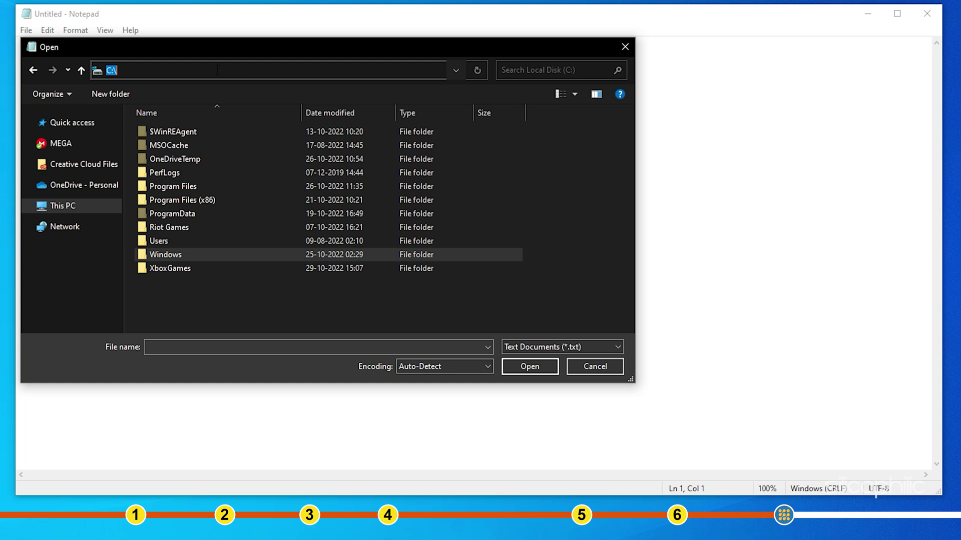
pyautogui.write('C:\\Windows\\System32\\Drivers\\etc\\hosts')
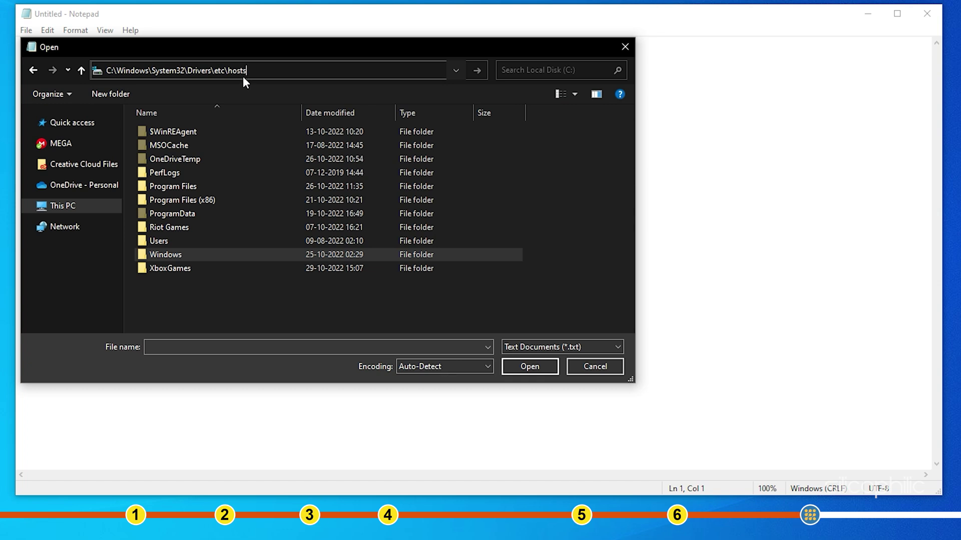
pyautogui.press('Return')
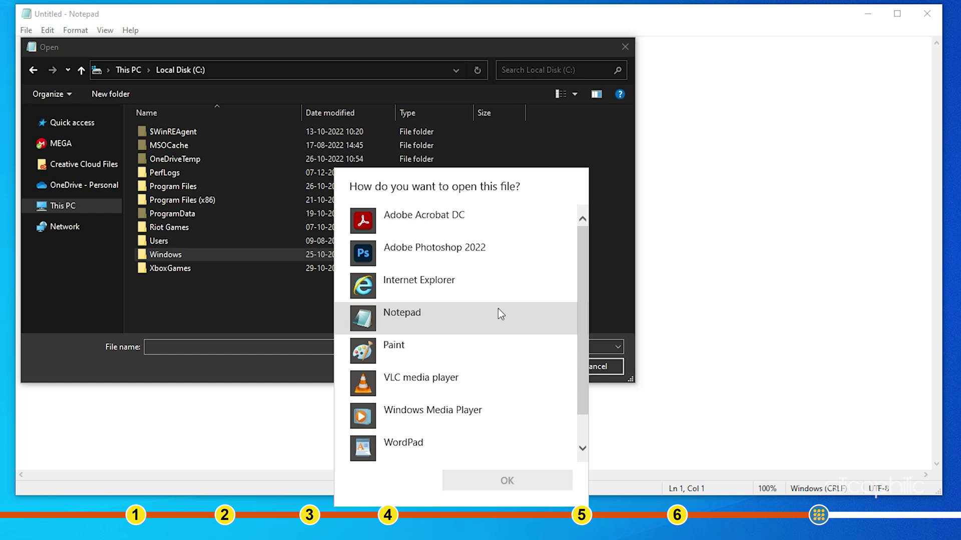
pyautogui.click(442, 318)
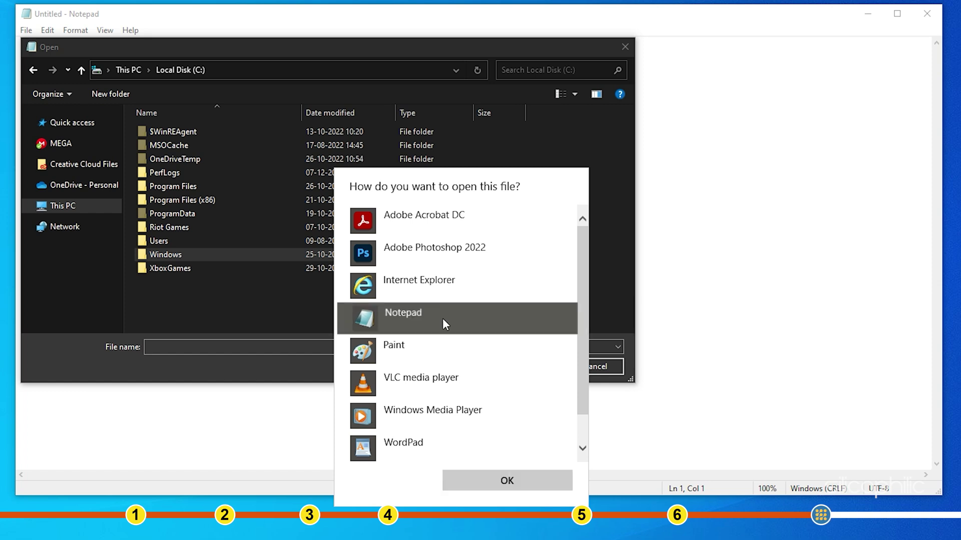
pyautogui.click(507, 482)
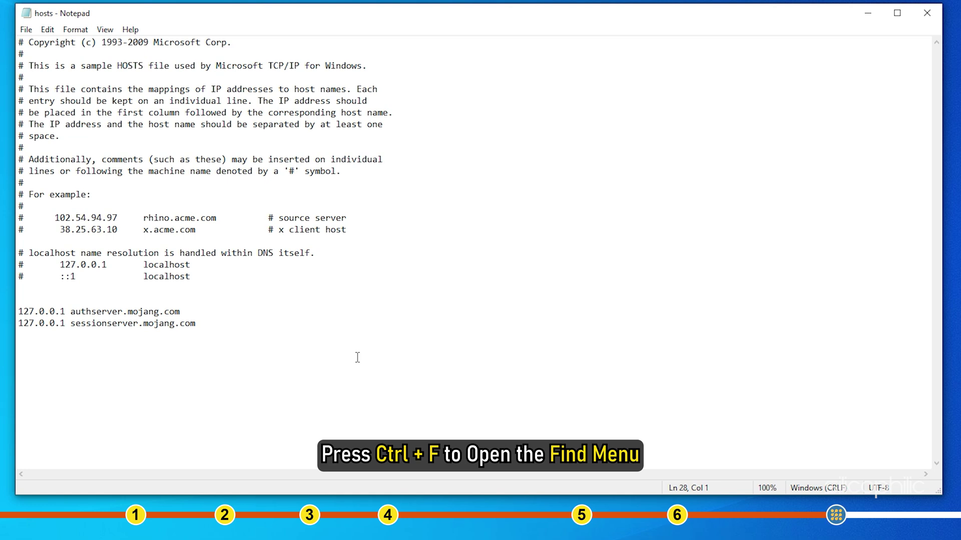
# - Search for 'Mojang', delete both mojang.com lines, and save the hosts file
pyautogui.hotkey('ctrl', 'f')
pyautogui.write('Mo')
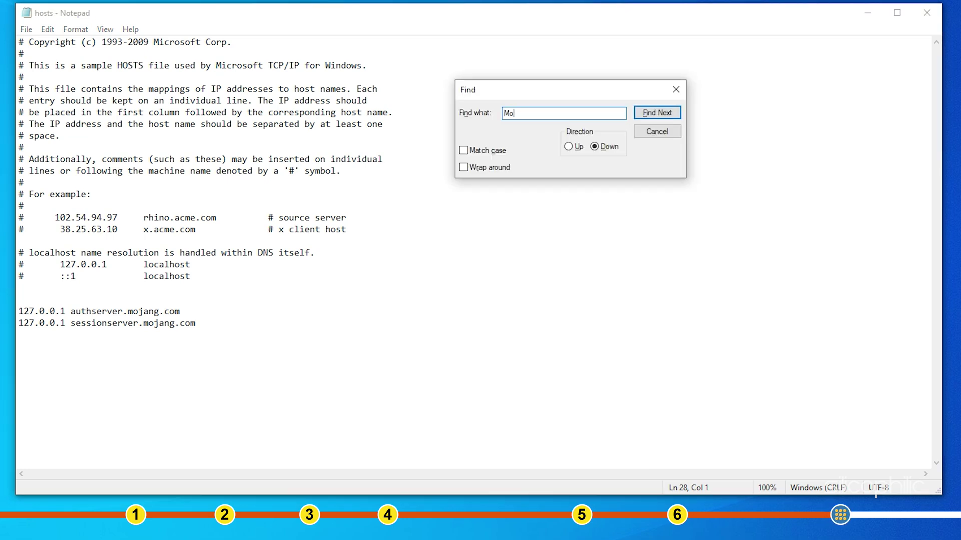
pyautogui.write('jang')
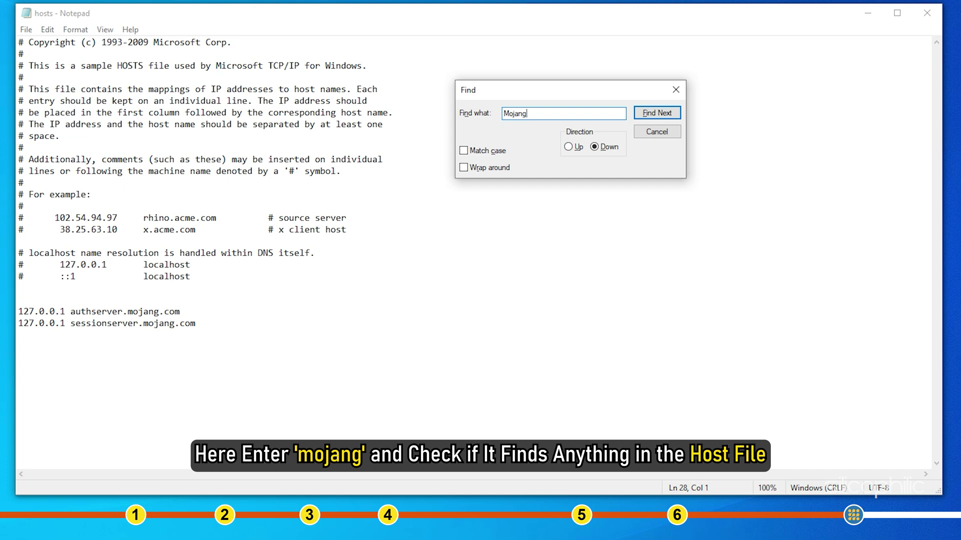
pyautogui.press('BackSpace')
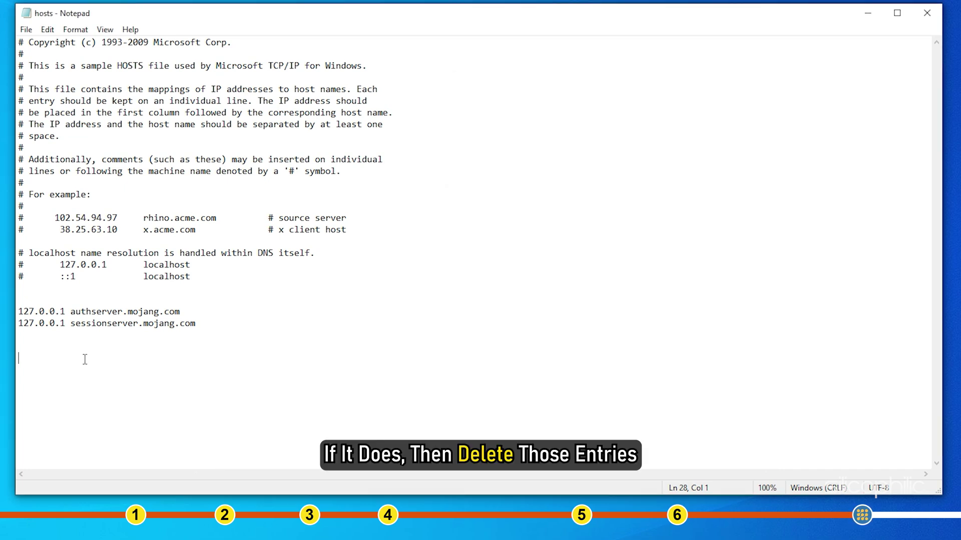
pyautogui.moveTo(196, 324); pyautogui.dragTo(13, 310)
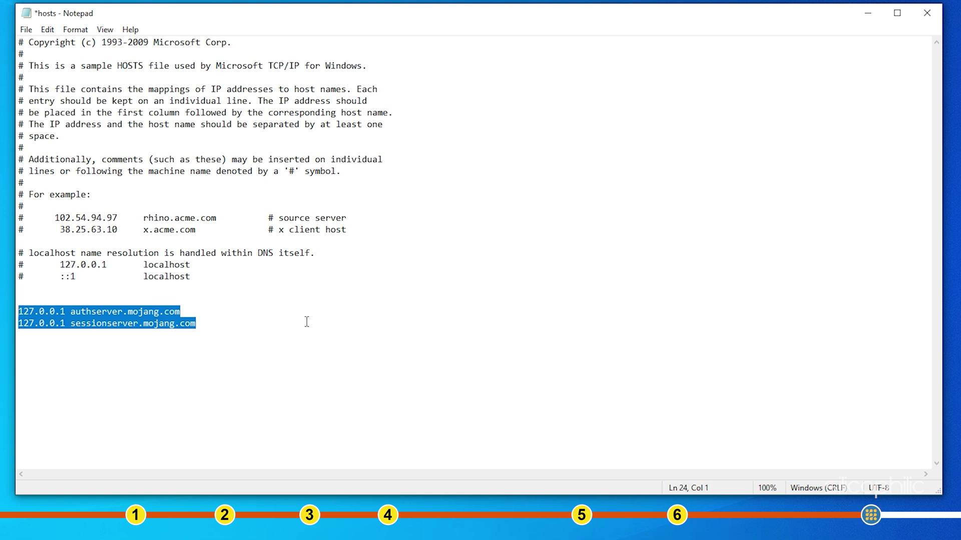
pyautogui.press('Delete')
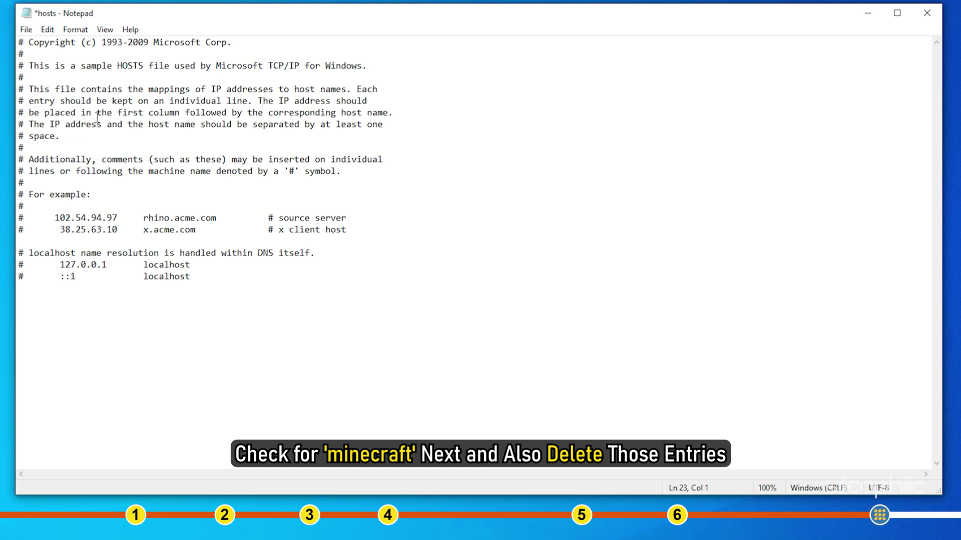
pyautogui.click(26, 29)
pyautogui.click(67, 88)
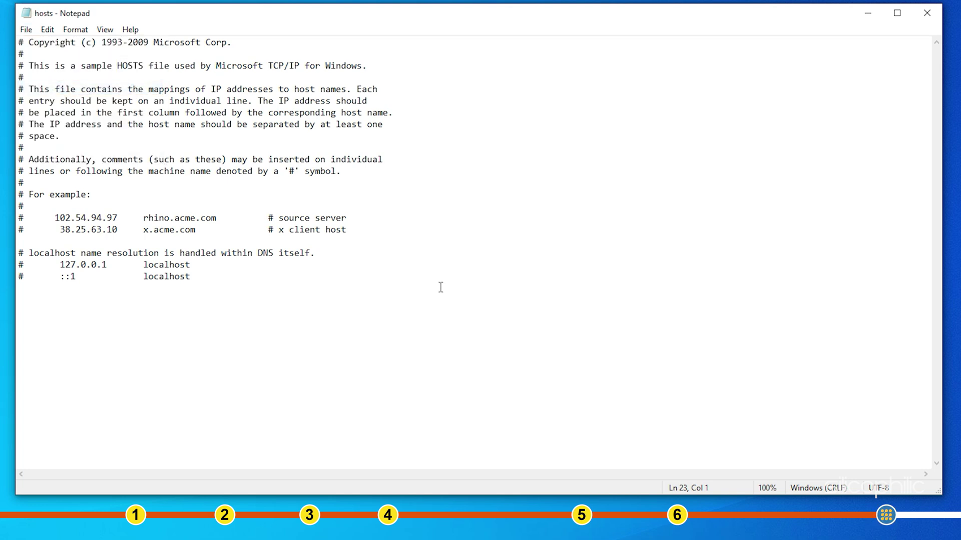